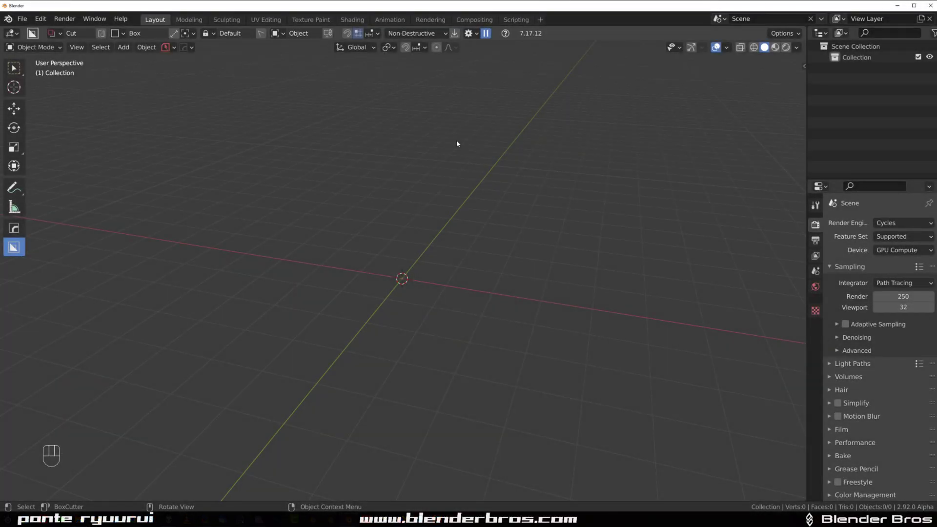
- Activate the HardOps tool and add its smart cube with rounded vertical corners and chamfered edges at the origin
mouse_move(463, 184)
middle_down()
mouse_move(445, 169)
mouse_move(372, 173)
mouse_move(456, 176)
mouse_move(452, 193)
middle_up()
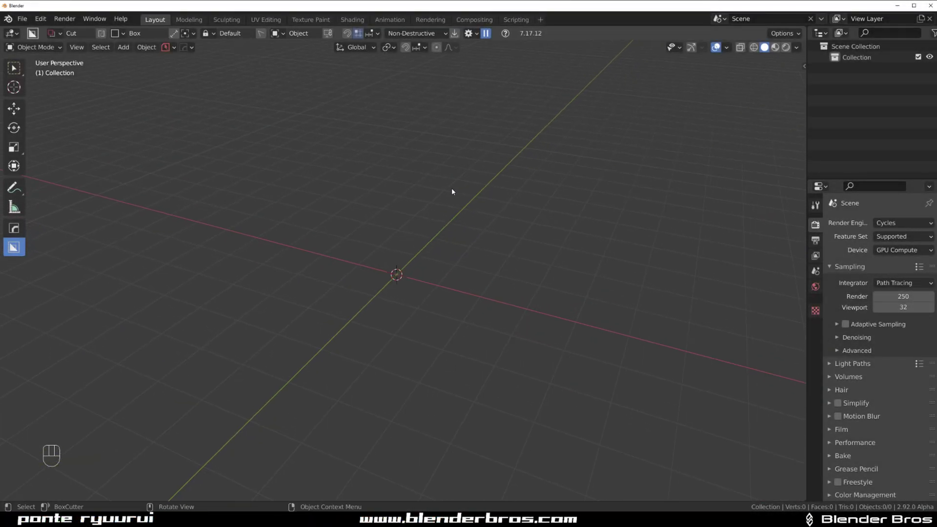
shift+middle_drag(483, 236, 446, 194)
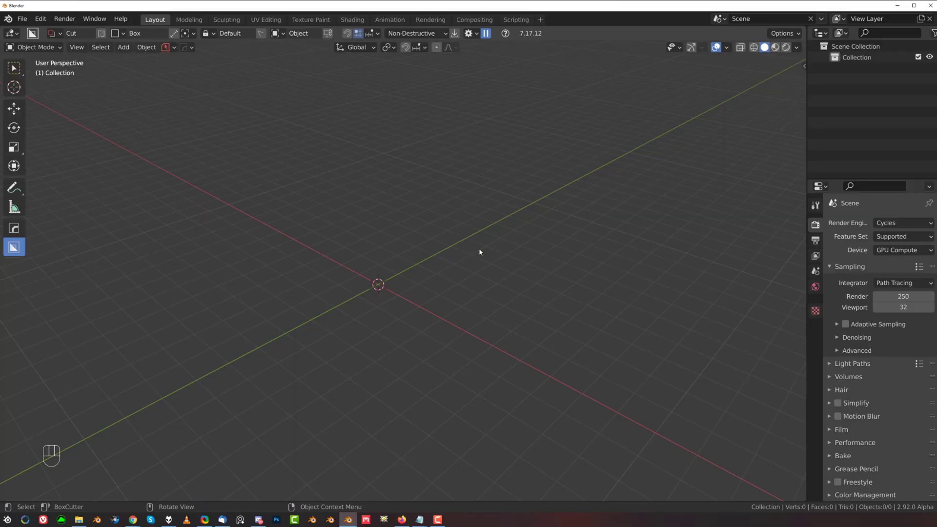
key(alt+w)
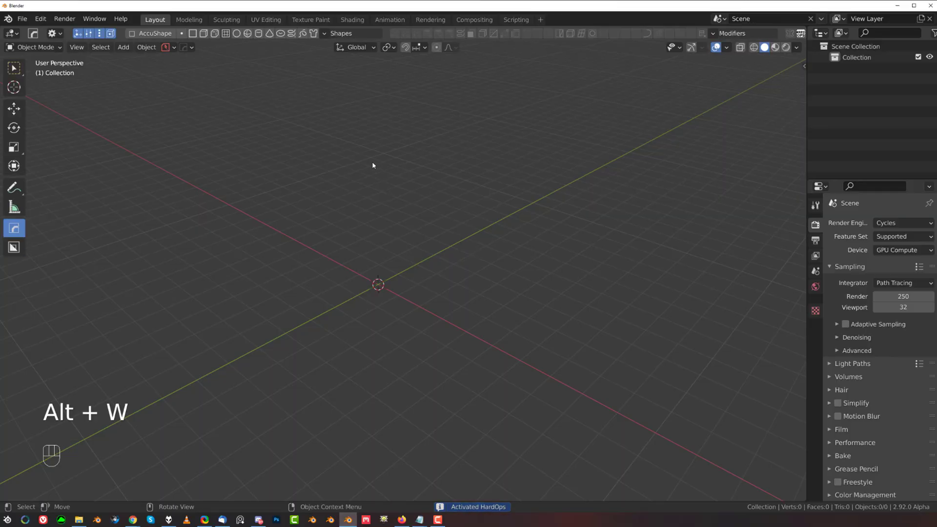
click(207, 33)
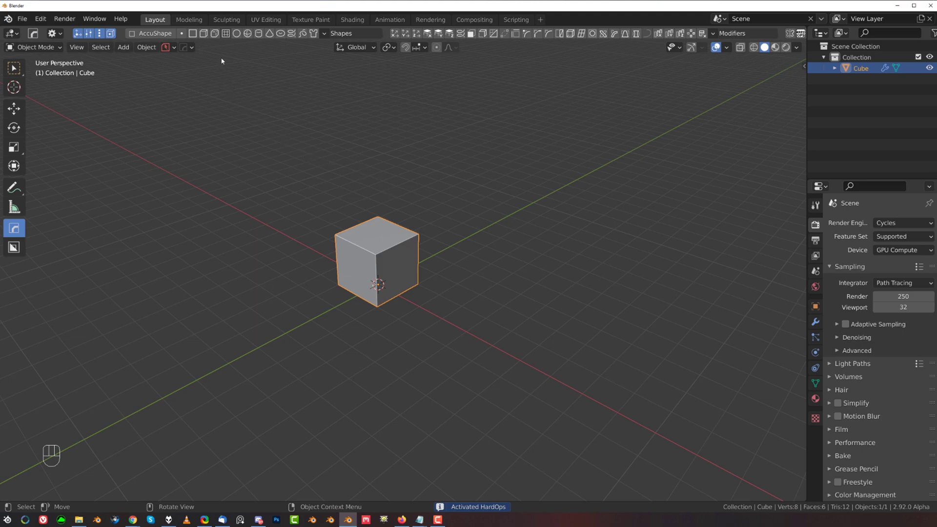
key(ctrl+z)
click(215, 33)
scroll(345, 217, up, 5)
shift+middle_drag(361, 226, 418, 241)
scroll(397, 242, down, 2)
scroll(424, 242, up, 2)
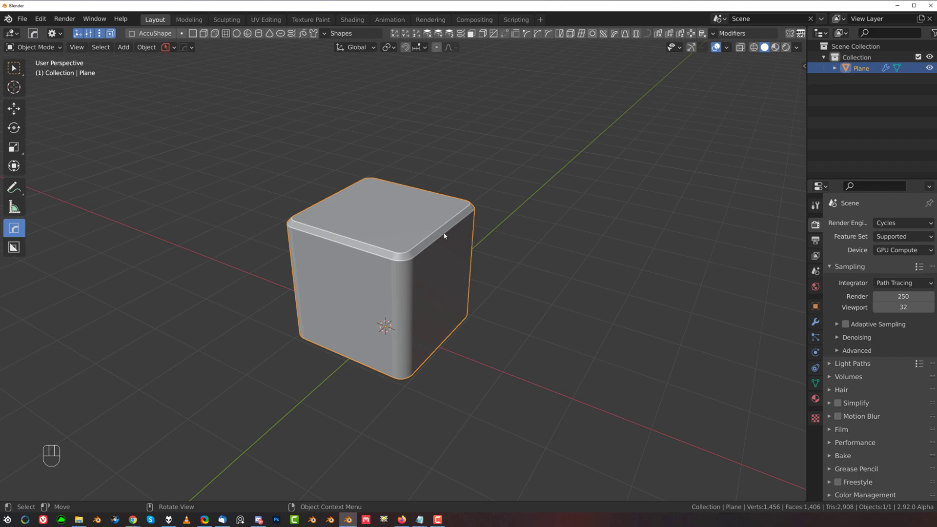
- Open the HOps Helper and show the cube's modifier stack
key(ctrl+grave)
drag(502, 228, 663, 140)
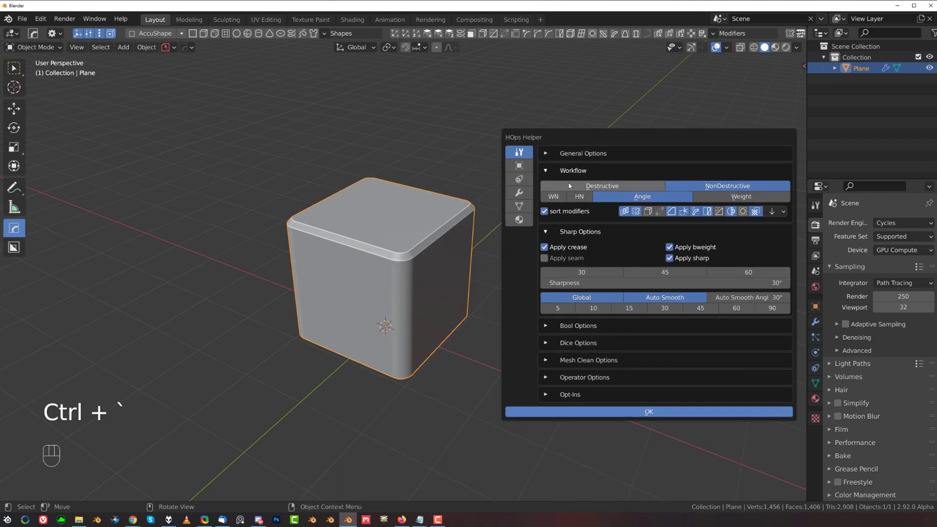
click(521, 194)
click(519, 192)
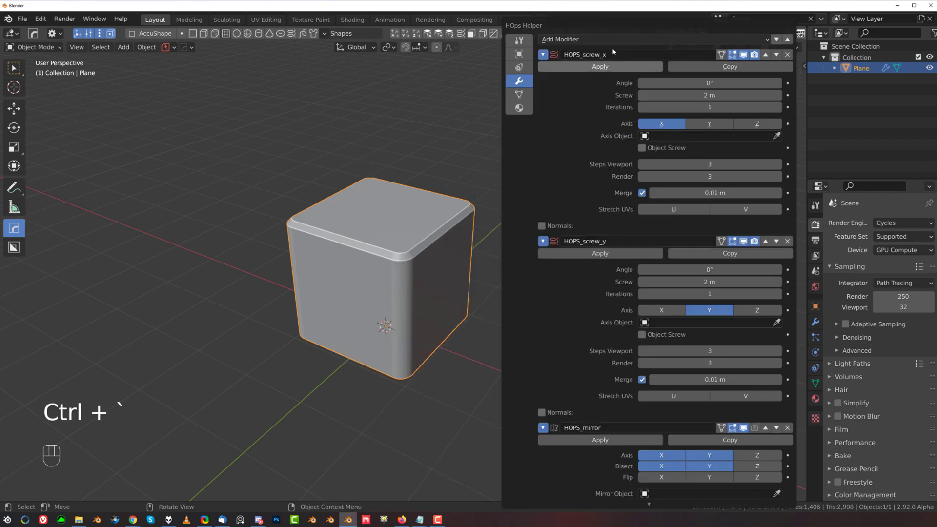
- Collapse the modifier entries from HOPS_screw_x through HOPS_bevel_c to view the stack order, and close the helper
click(542, 55)
click(542, 69)
click(543, 85)
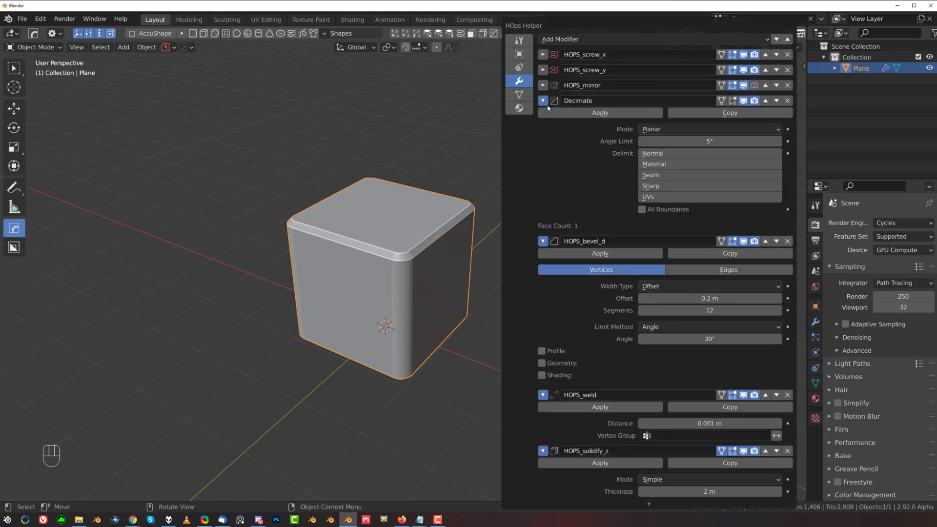
click(543, 100)
click(543, 115)
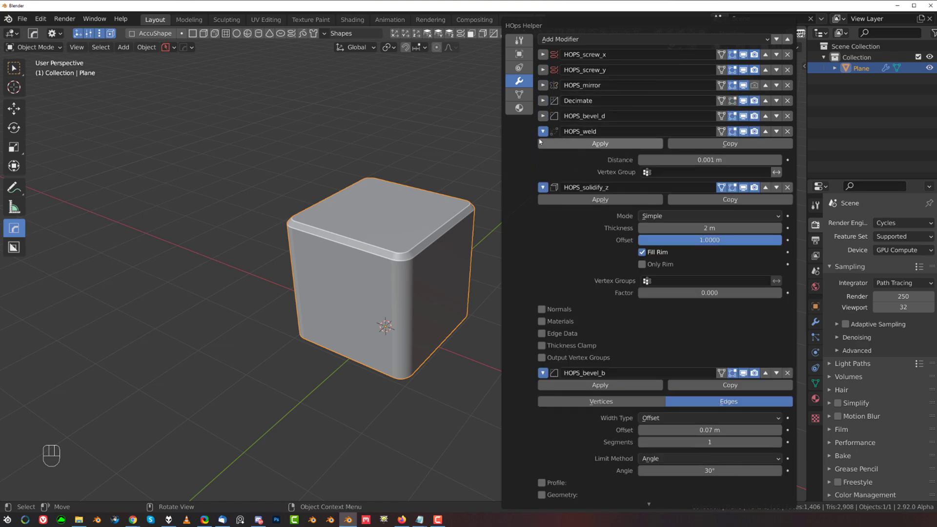
click(542, 132)
click(543, 146)
click(543, 161)
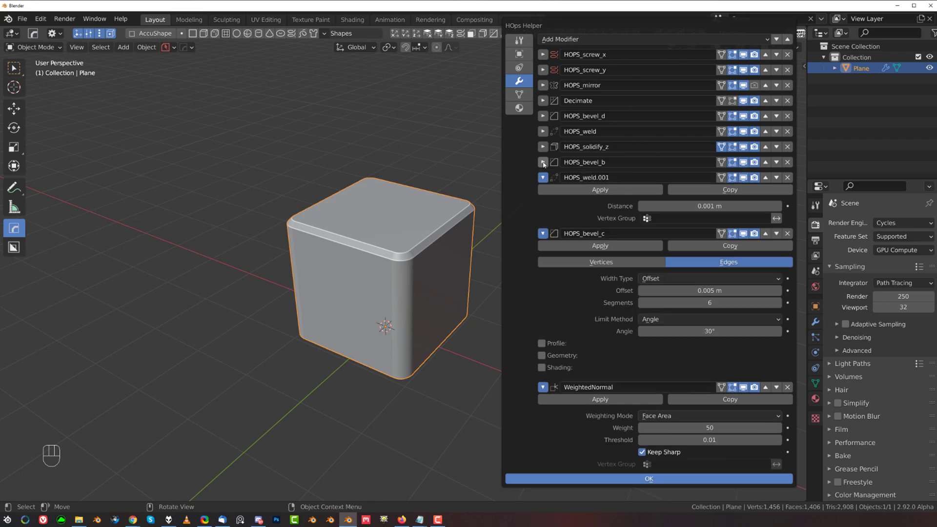
click(542, 177)
click(542, 192)
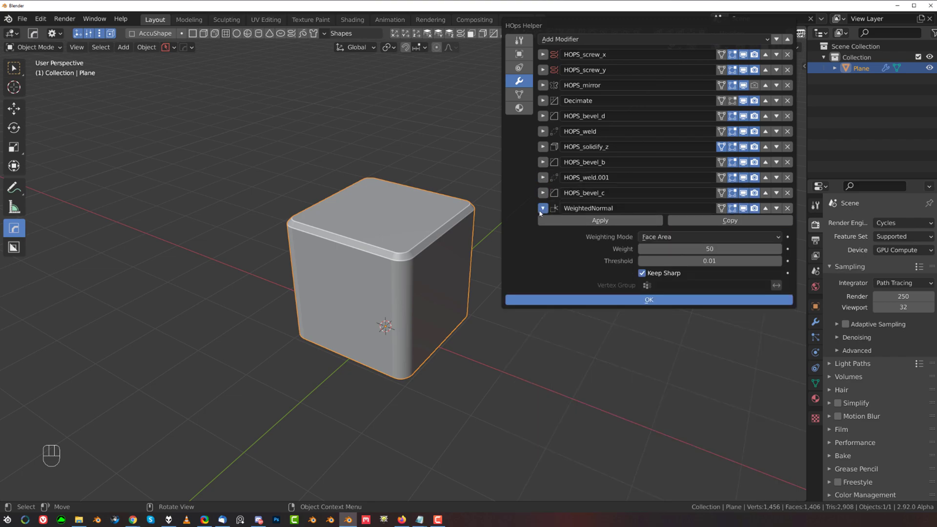
click(364, 225)
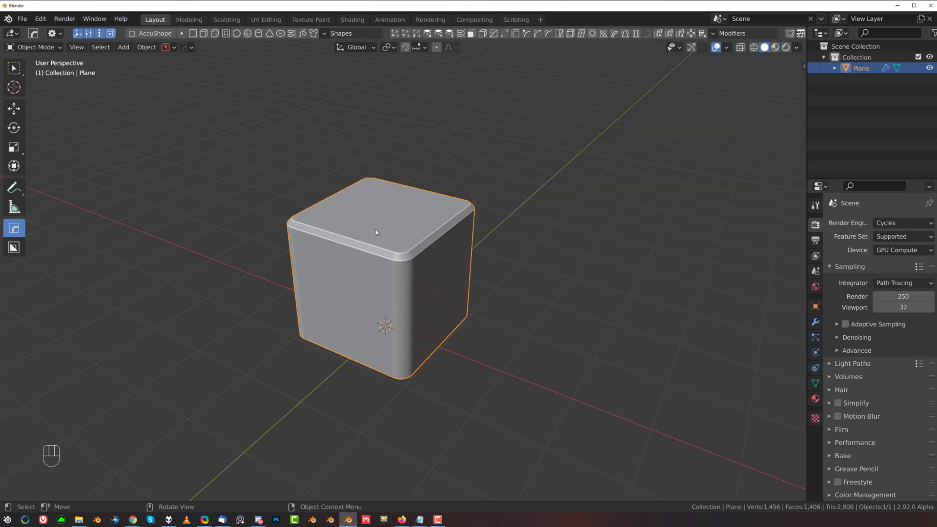
- Switch to BoxCutter, cut a deep rectangular notch through the cube's top and one side, and show the modifier stack
key(alt+w)
mouse_move(384, 209)
mouse_down()
mouse_move(338, 261)
mouse_move(336, 280)
mouse_up()
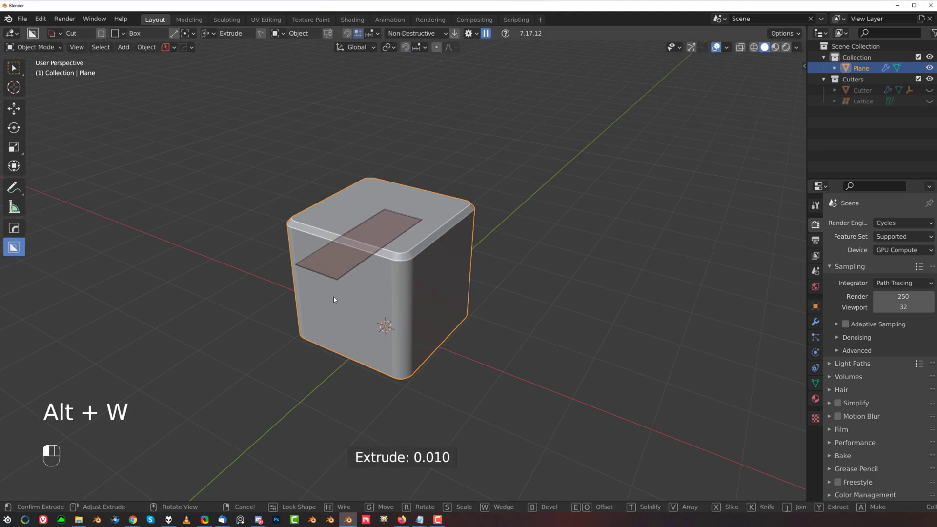
click(326, 364)
key(ctrl+grave)
drag(547, 212, 670, 89)
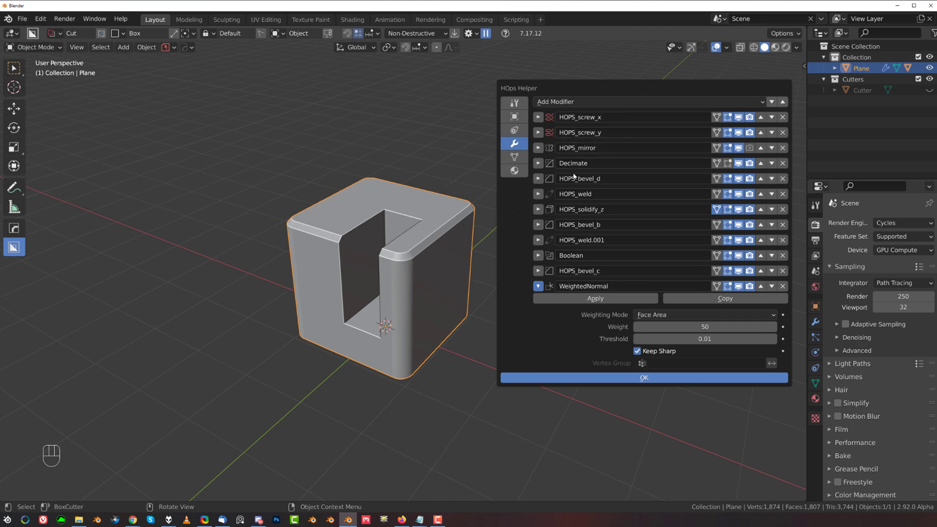
- Cut a second notch about 1.36 deep into the top of the adjacent side and one about 0.62 deep through the vertical corner
middle_drag(311, 213, 354, 209)
drag(354, 209, 338, 266)
click(319, 348)
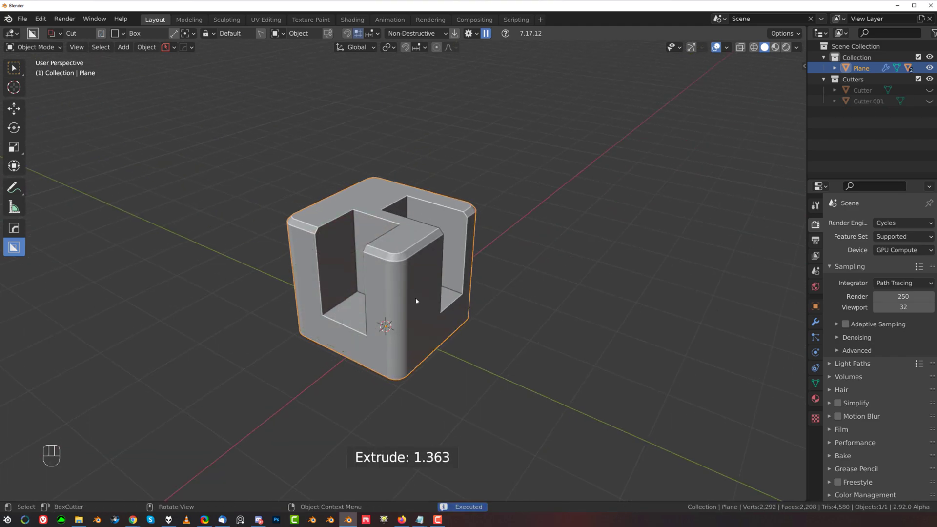
middle_drag(416, 301, 389, 265)
drag(383, 262, 343, 317)
click(319, 317)
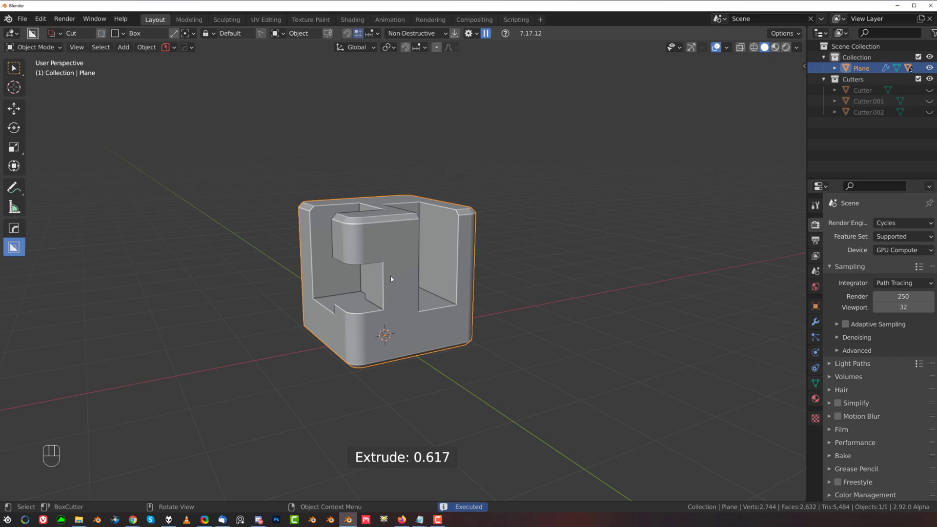
- Cut a vertical slot about 0.1 by 0.6 on one side of the notch and a similar narrow slot on the other
drag(390, 241, 397, 285)
click(397, 284)
middle_drag(434, 284, 377, 277)
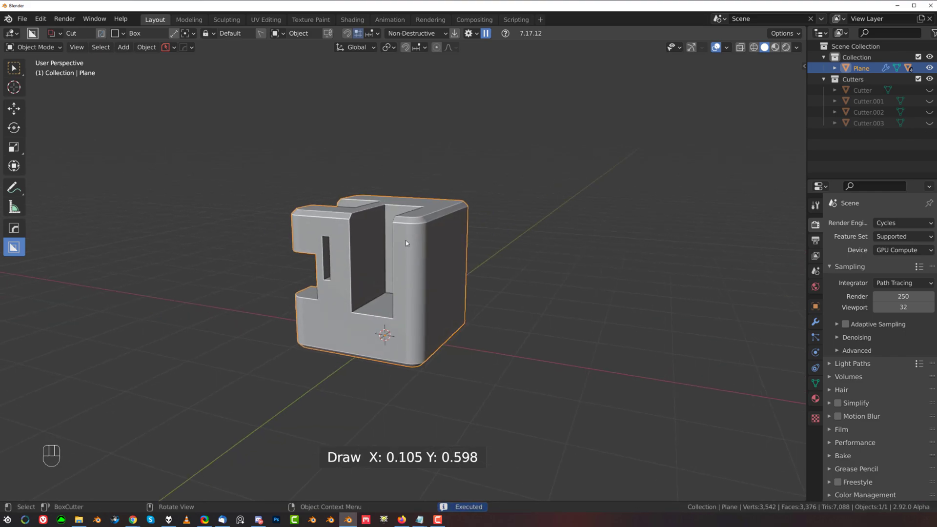
drag(397, 239, 401, 279)
click(401, 279)
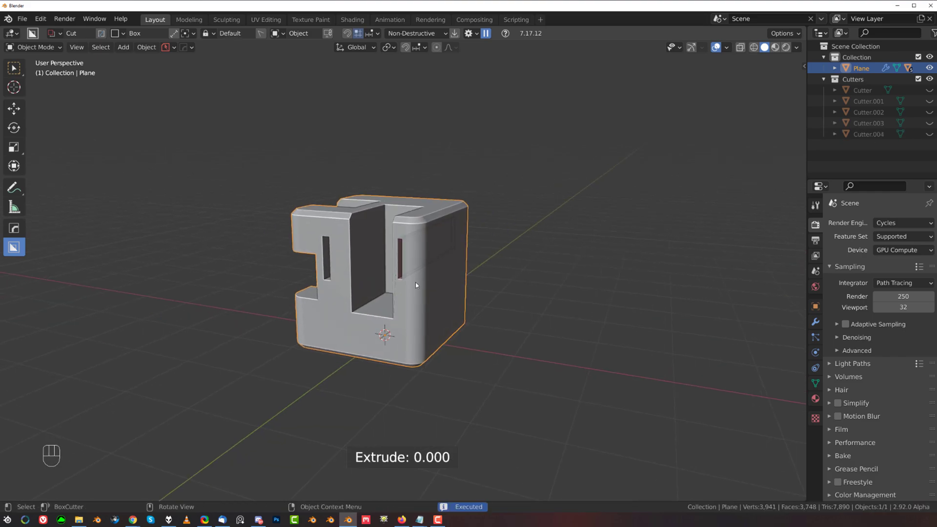
- Cut a rectangular window about 0.46 by 0.92 into the cube's uncut side
middle_drag(414, 282, 374, 276)
drag(381, 247, 417, 313)
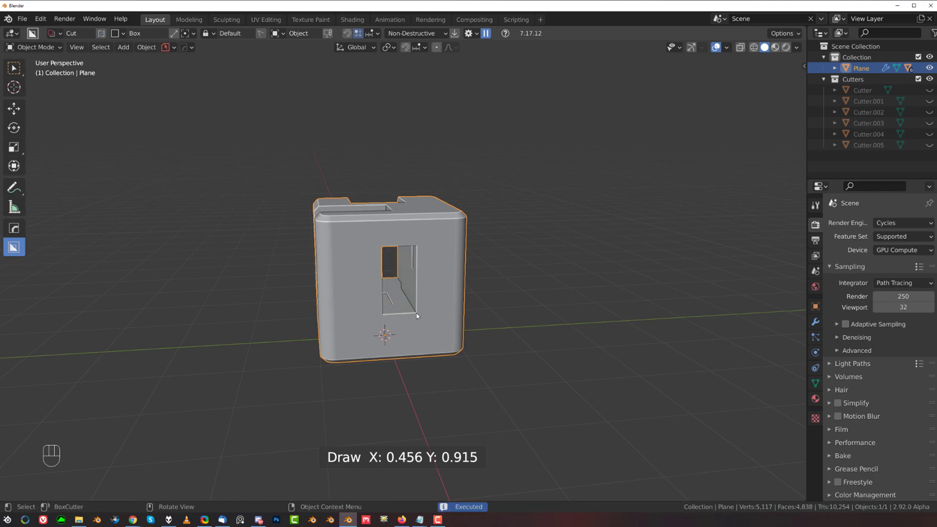
mouse_move(417, 314)
middle_down()
mouse_move(405, 284)
mouse_move(497, 283)
mouse_move(549, 314)
middle_up()
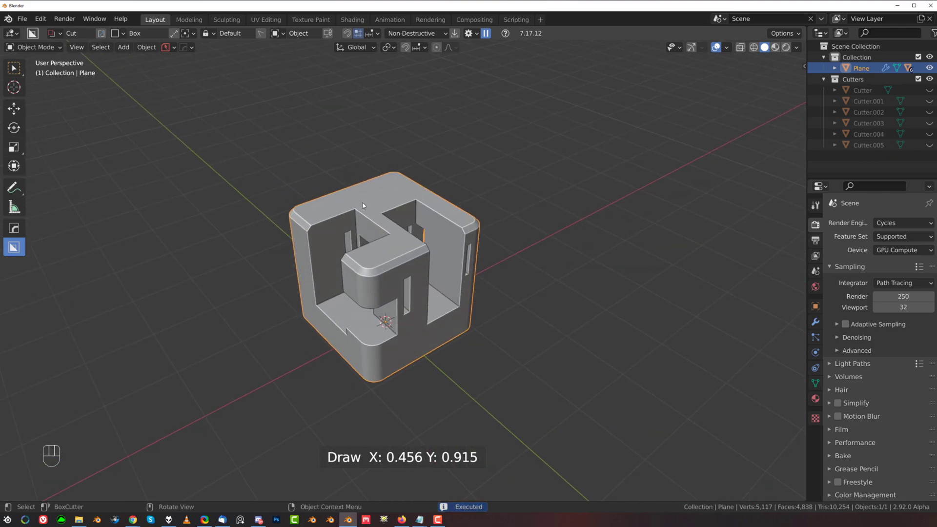
middle_drag(491, 262, 362, 247)
- Run Smart Apply on the cube's modifiers and inspect the resulting mesh in Edit Mode
key(q)
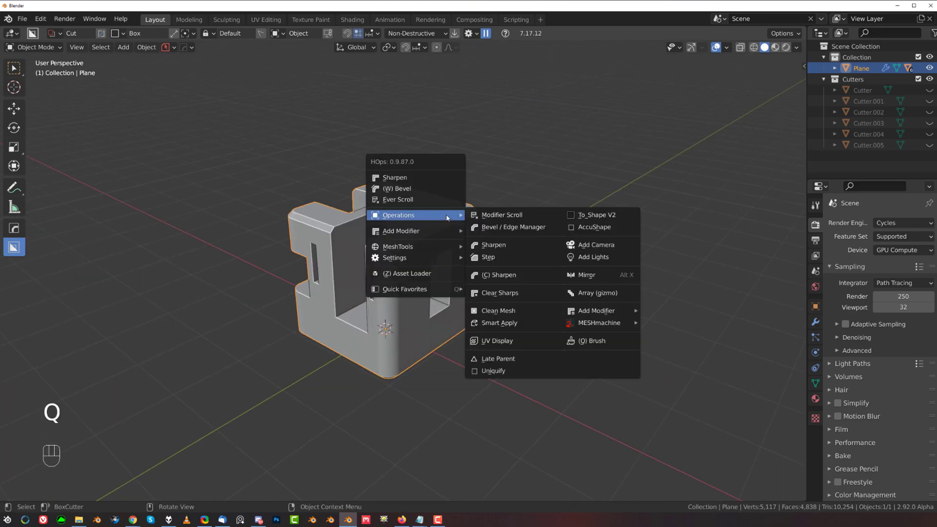
click(525, 320)
key(Tab)
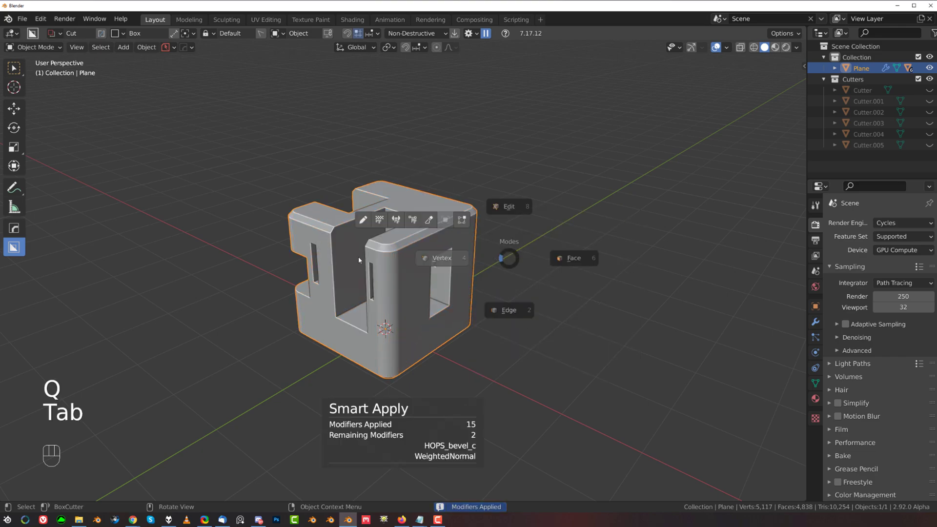
mouse_move(439, 258)
middle_down()
mouse_move(558, 219)
mouse_move(451, 253)
middle_up()
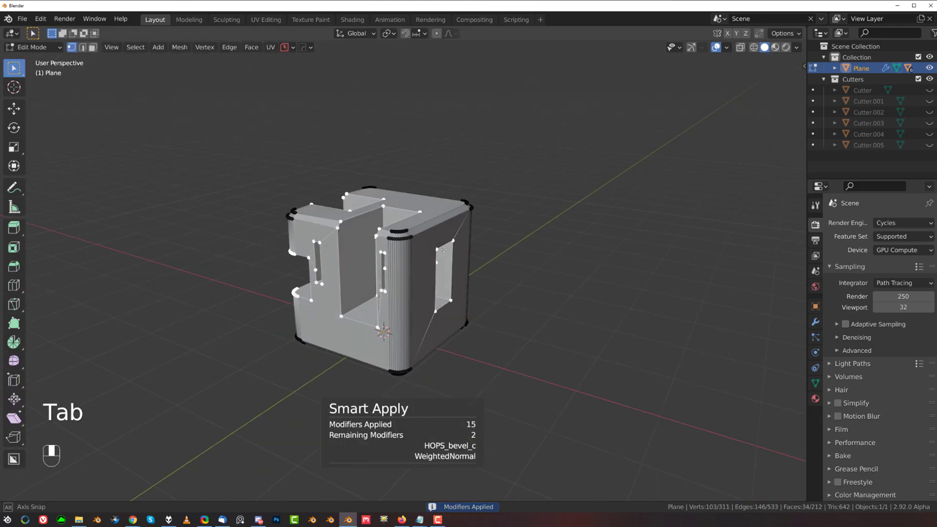
- Undo Smart Apply and the window cut, and check the cube's base mesh in Edit Mode
key(ctrl+z)
key(ctrl+z)
key(ctrl+z)
key(ctrl+z)
key(Tab)
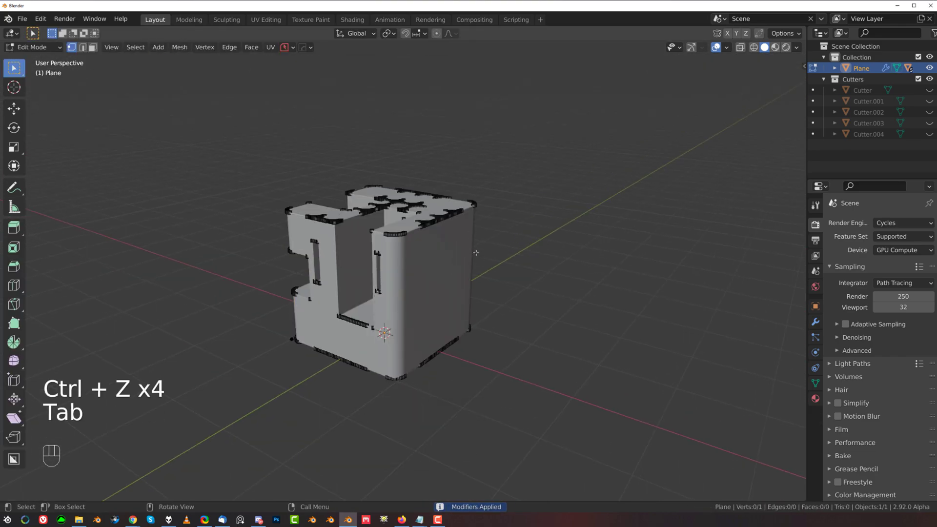
key(Tab)
key(ctrl+shift+z)
key(Tab)
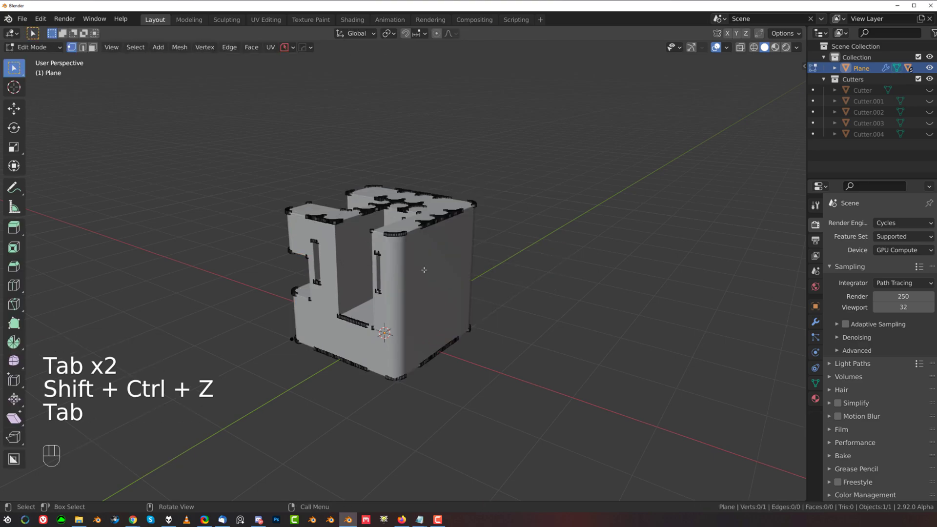
- Use the Booleans list in Ever Scroll to apply all modifiers up to and including the first Boolean
key(ctrl+grave)
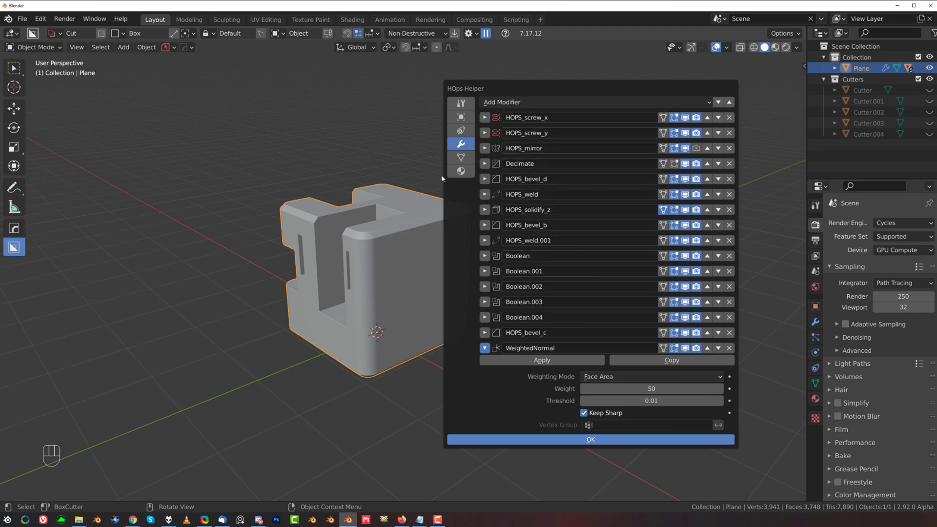
key(q)
mouse_move(466, 213)
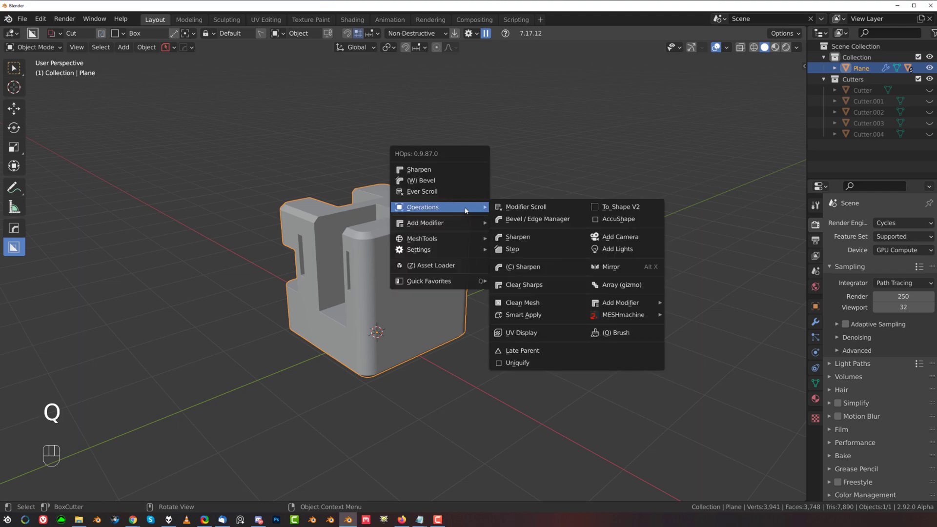
click(444, 191)
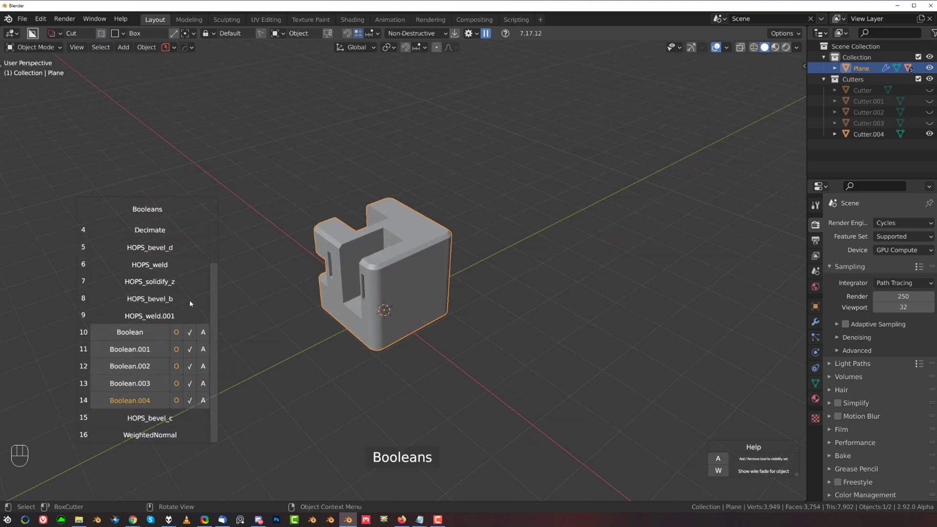
scroll(195, 280, up, 3)
scroll(192, 279, down, 3)
scroll(192, 297, up, 3)
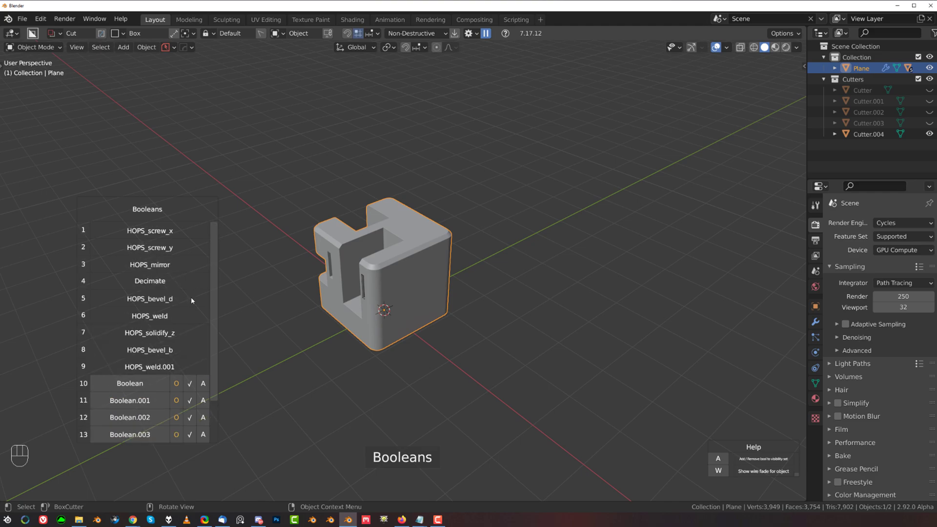
key(shift)
shift+click(191, 385)
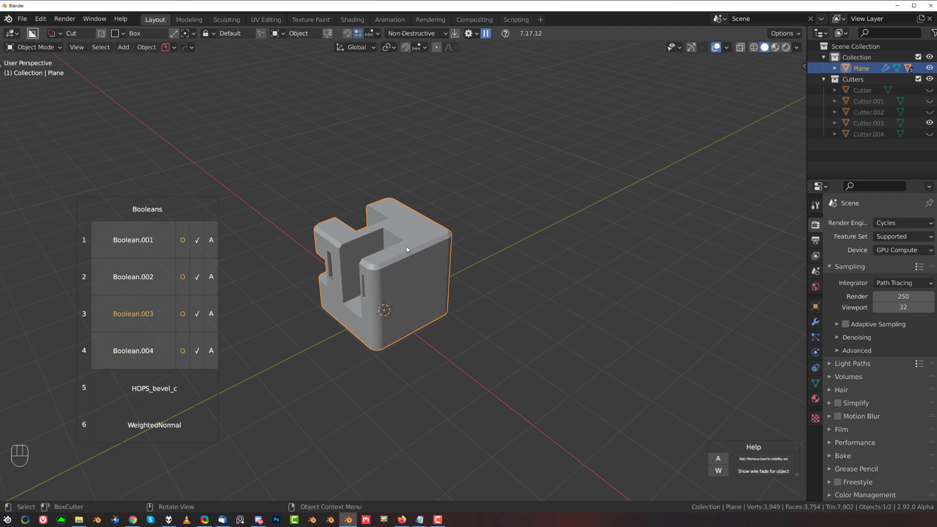
- Step through the remaining Boolean cutters, close the list, and inspect the cube's mesh in Edit Mode
scroll(402, 246, up, 5)
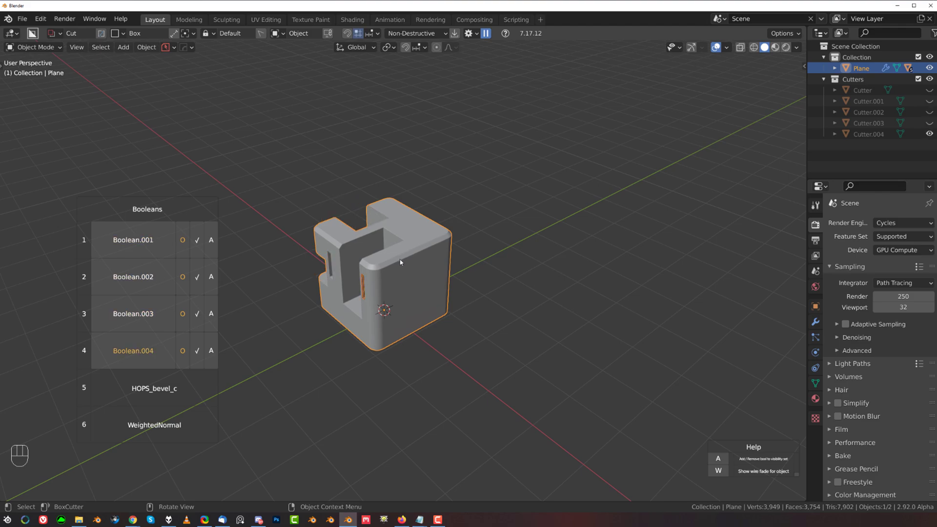
scroll(400, 263, up, 5)
key(Tab)
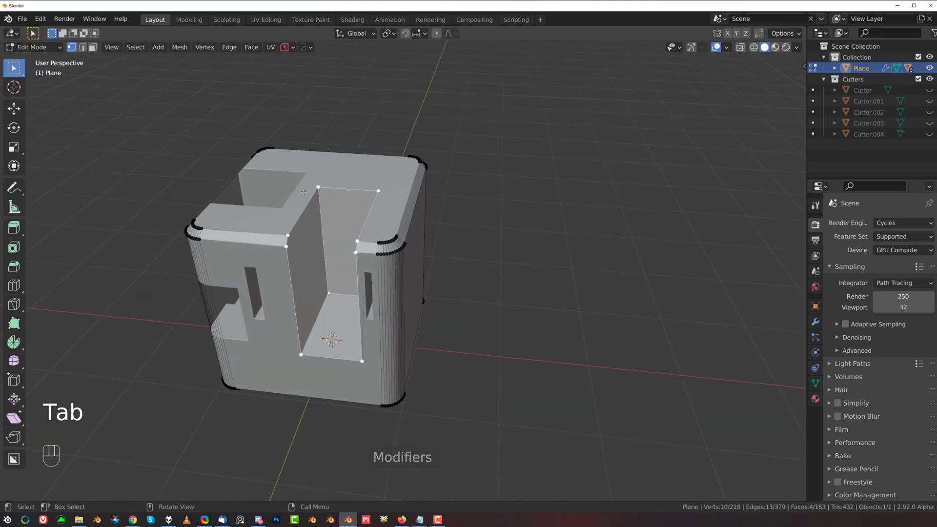
key(Tab)
- Pick out the thin slot's cutter, Cutter.003, on the cube's flat side by stepping through the Booleans list in Ever Scroll
middle_drag(387, 313, 636, 240)
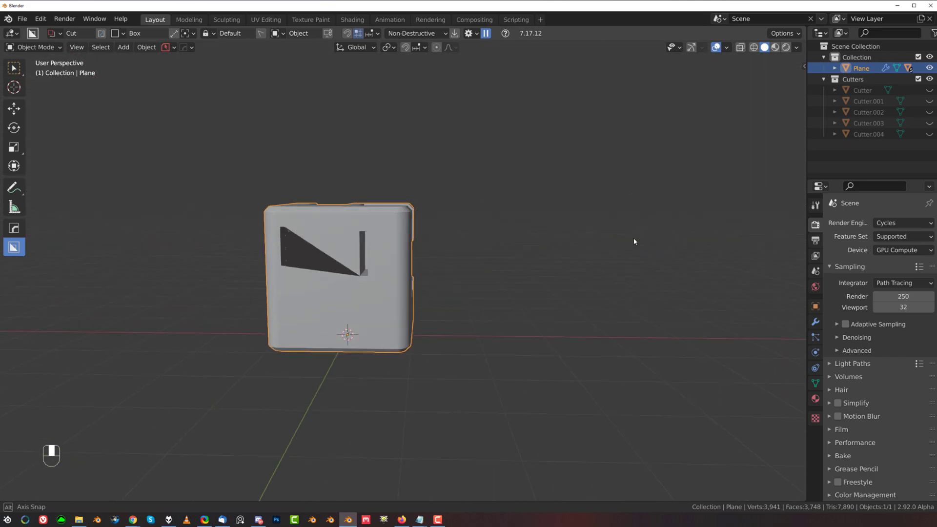
key(q)
click(388, 271)
scroll(388, 272, up, 1)
click(389, 271)
scroll(388, 272, up, 2)
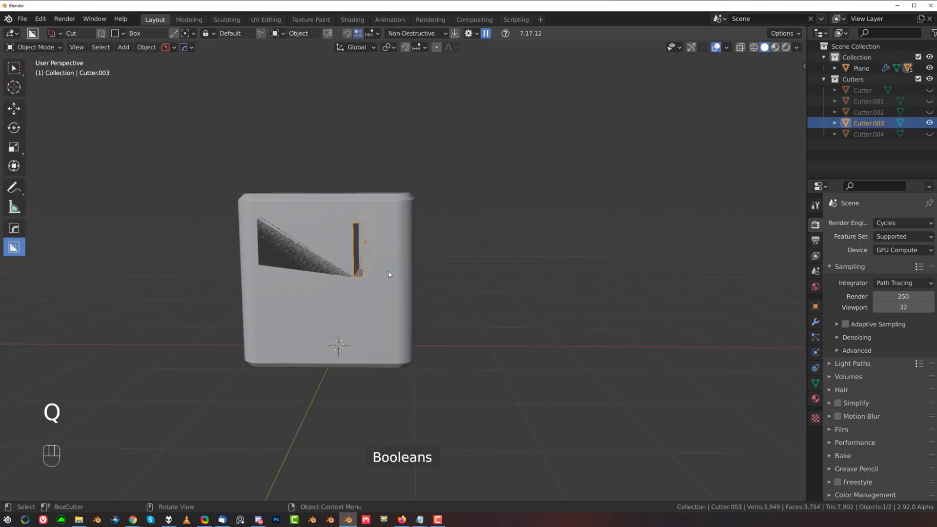
- Move the thin slot's cutter sideways toward the cube's nearby vertical edge, deselect it and inspect the changed cut from several sides
key(g)
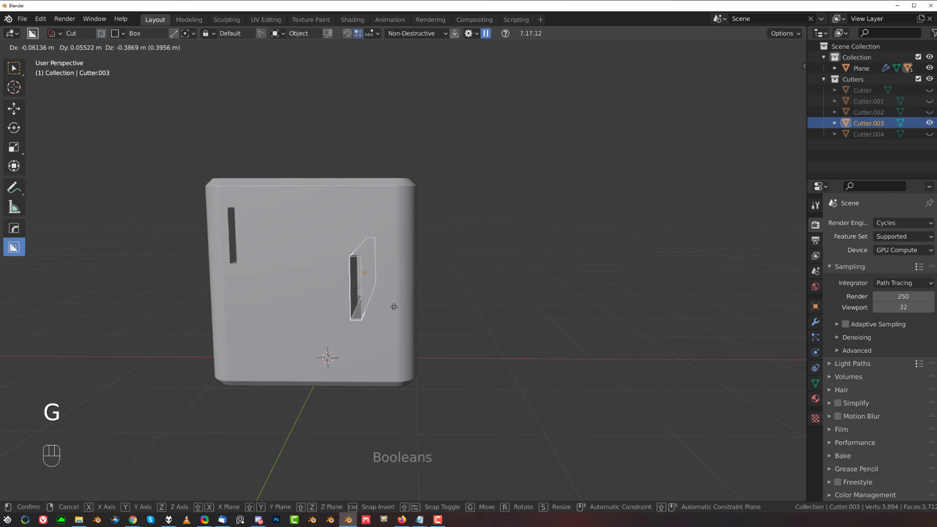
click(435, 274)
middle_drag(435, 275, 330, 270)
scroll(330, 270, up, 1)
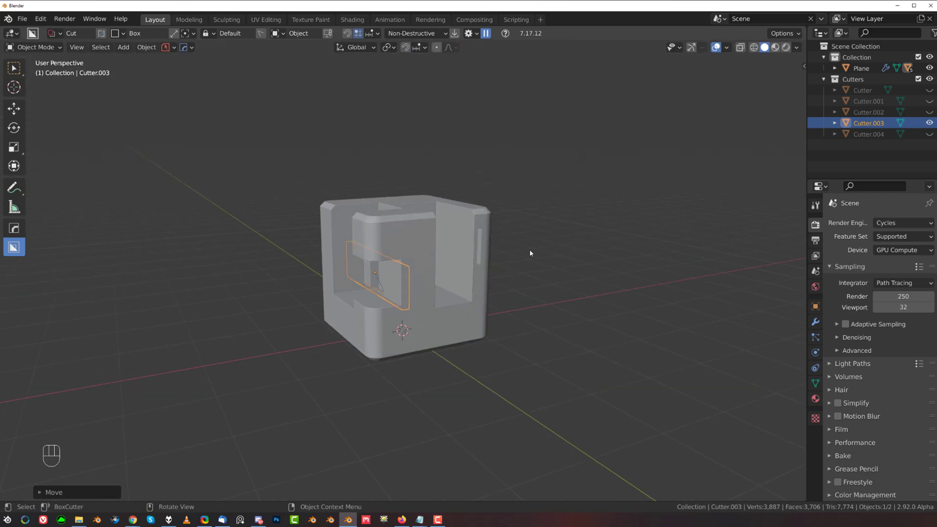
click(530, 251)
middle_drag(530, 251, 427, 274)
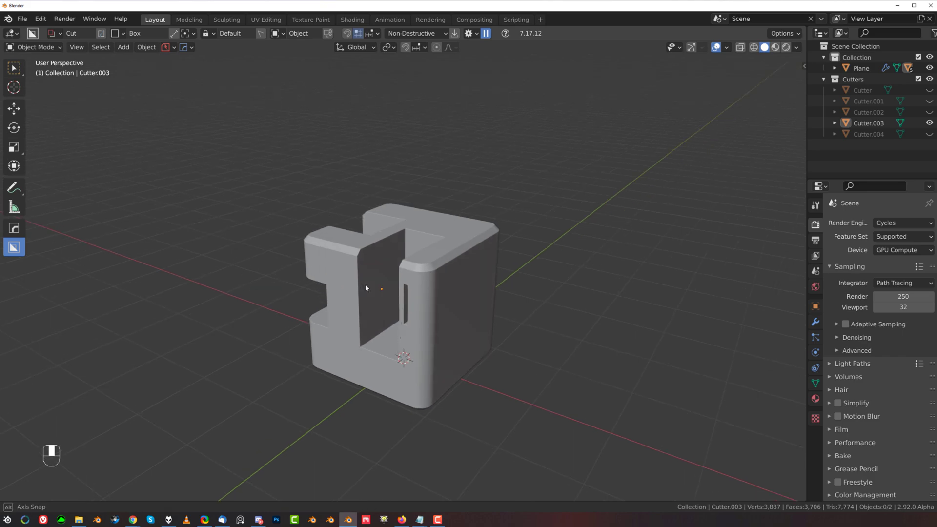
middle_drag(365, 284, 423, 273)
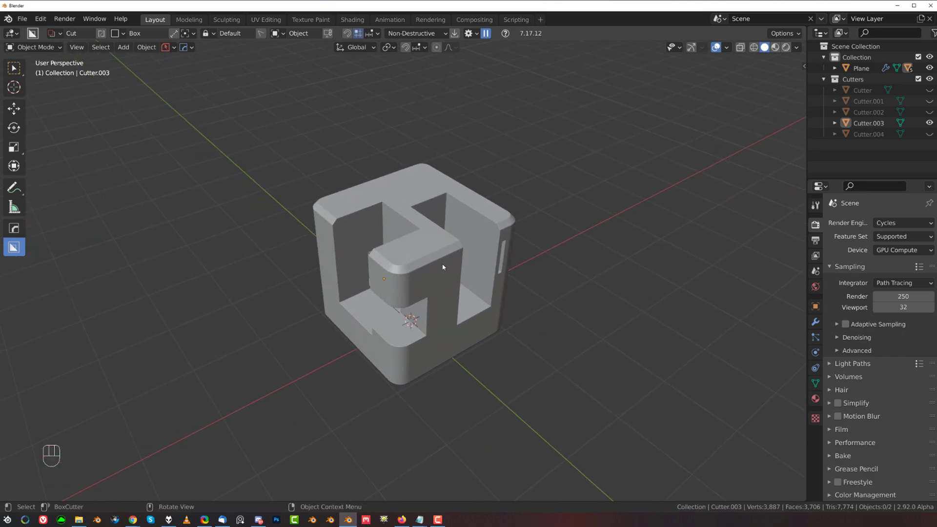
- Add a second bevel modifier to the cube with a 30° angle limit and 3 segments, and inspect the cut edges
click(454, 251)
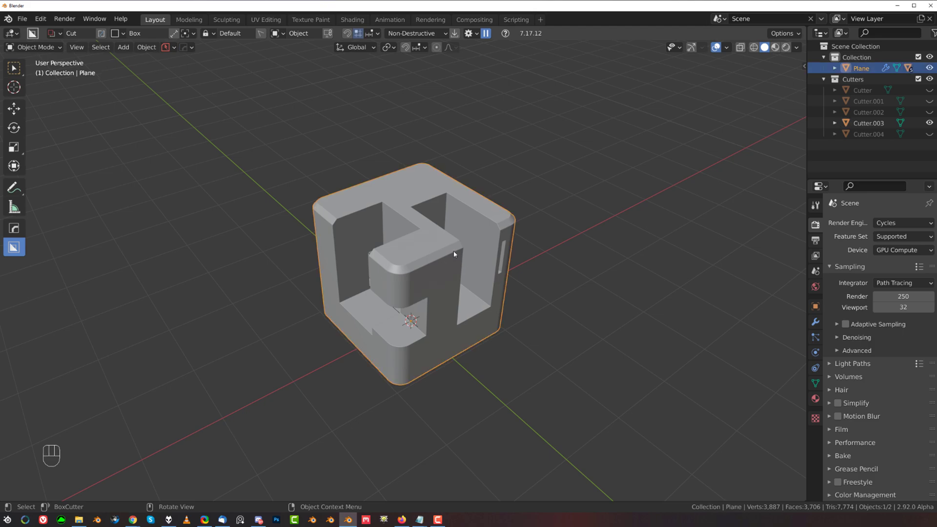
key(q)
ctrl+click(423, 241)
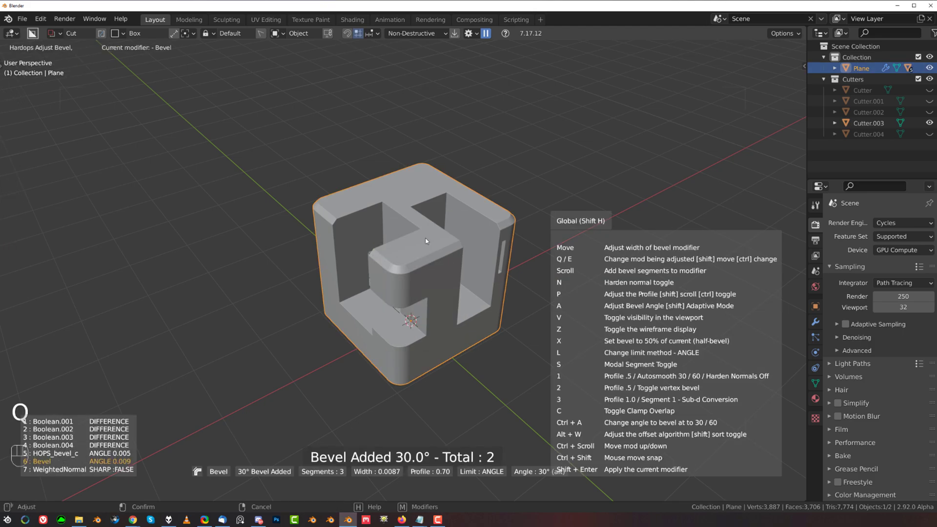
click(405, 240)
middle_drag(419, 247, 476, 224)
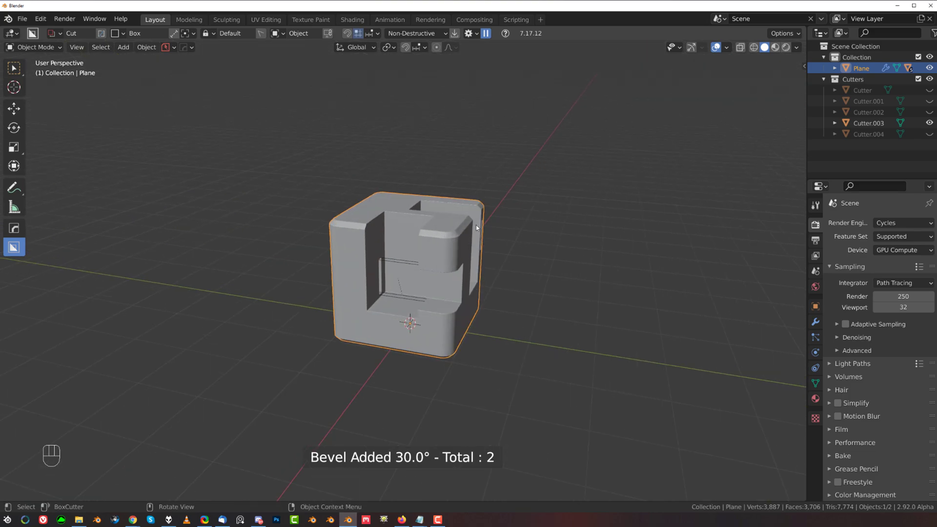
mouse_move(436, 260)
middle_down()
mouse_move(608, 261)
mouse_move(497, 264)
mouse_move(529, 264)
mouse_move(525, 278)
mouse_move(420, 278)
mouse_move(436, 254)
mouse_move(441, 267)
middle_up()
scroll(539, 263, up, 3)
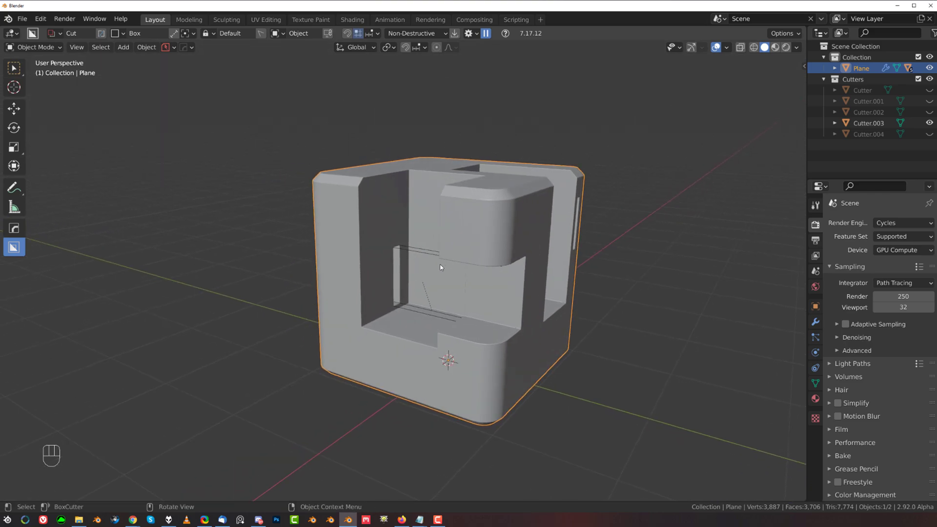